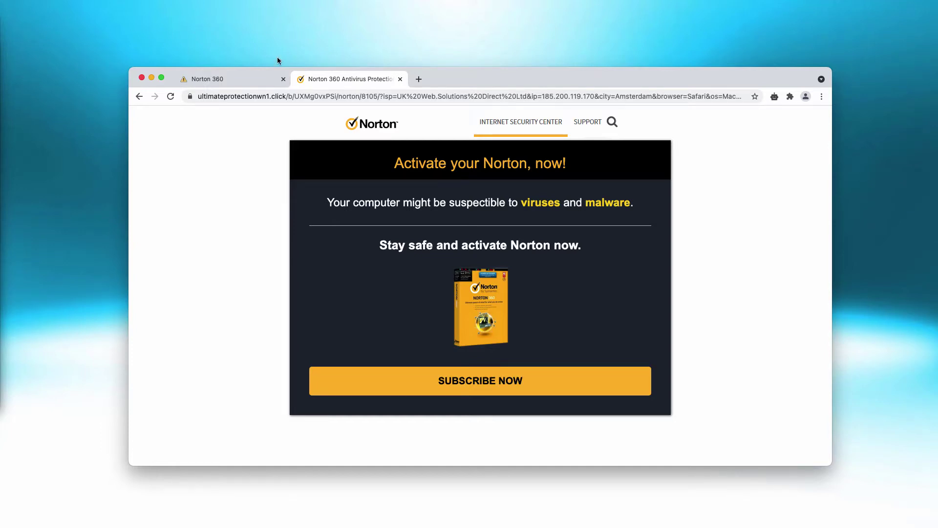
Step: Switch between the French and English Norton tabs and nudge the browser window lower
{"action": "left_click", "coordinate": [269, 83]}
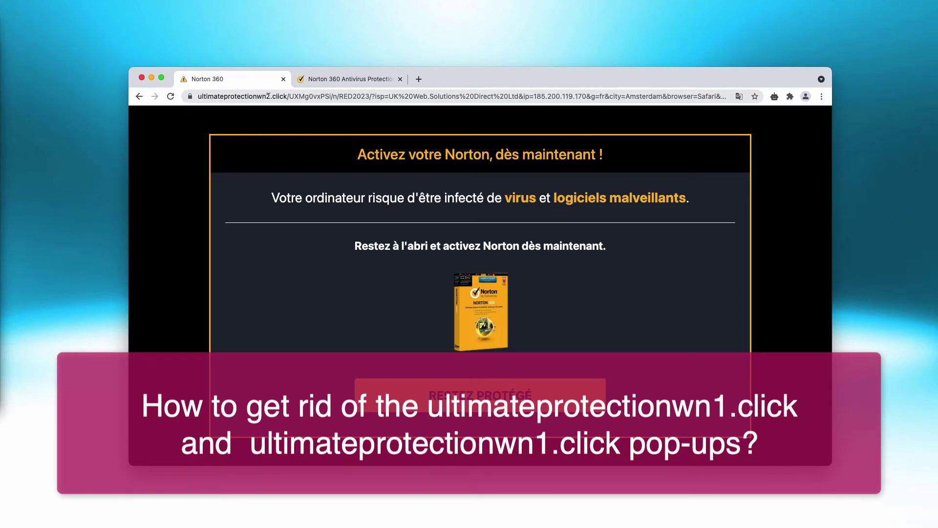
{"action": "left_click", "coordinate": [337, 83]}
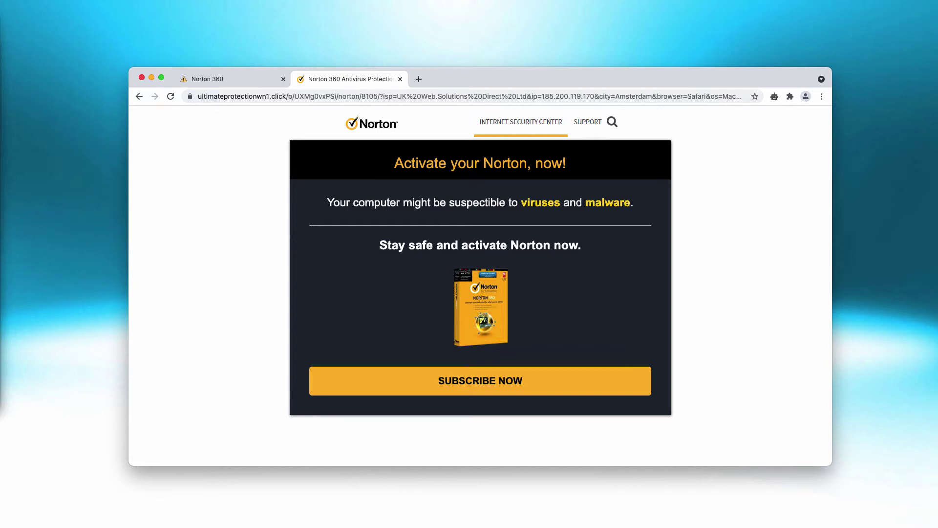
{"action": "left_click", "coordinate": [224, 32]}
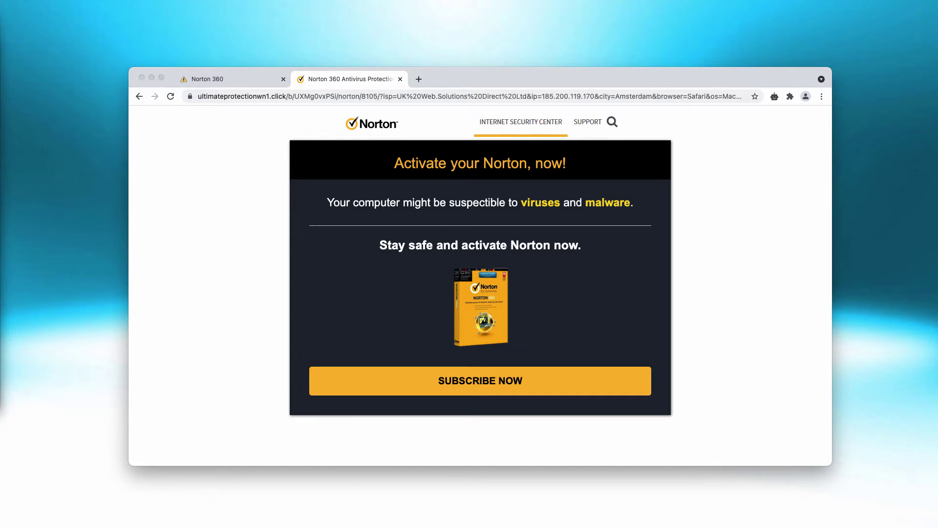
{"action": "left_click", "coordinate": [230, 79]}
{"action": "left_click_drag", "start_coordinate": [486, 79], "coordinate": [487, 84]}
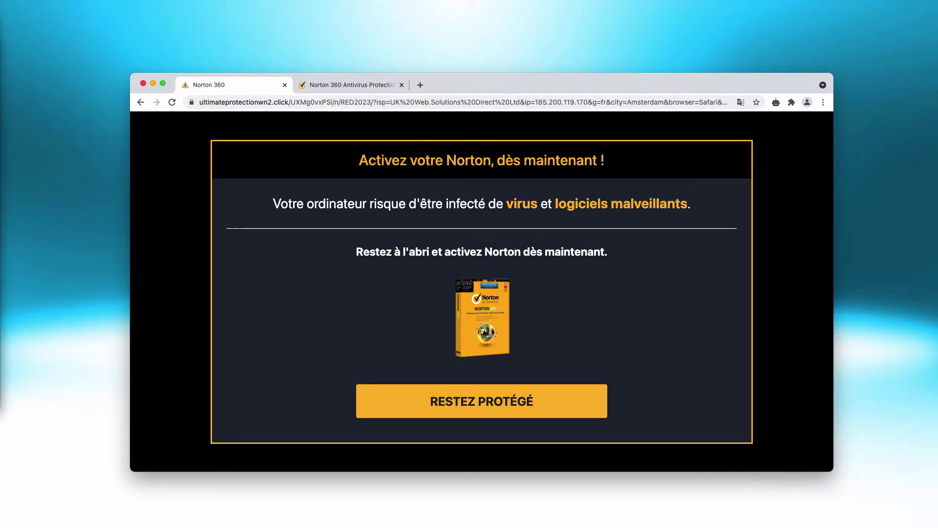
{"action": "left_click", "coordinate": [479, 86]}
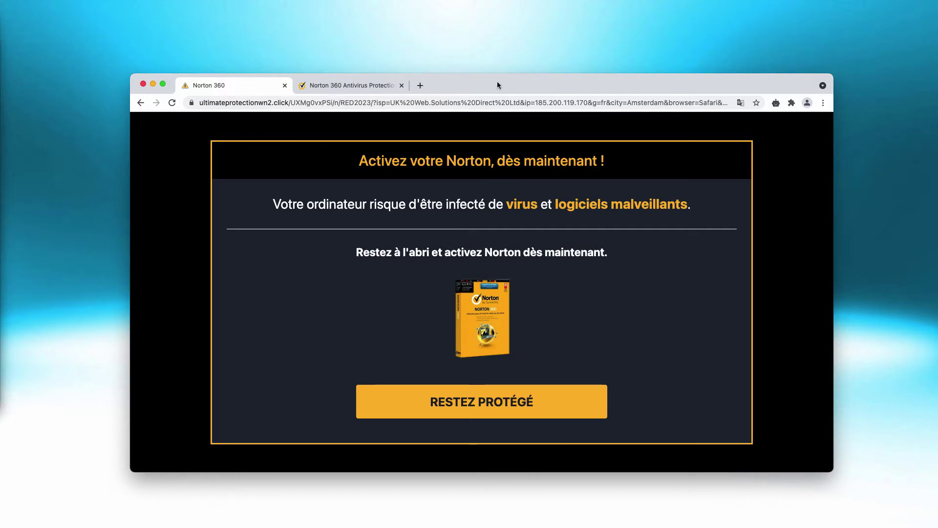
{"action": "left_click_drag", "start_coordinate": [499, 85], "coordinate": [500, 92]}
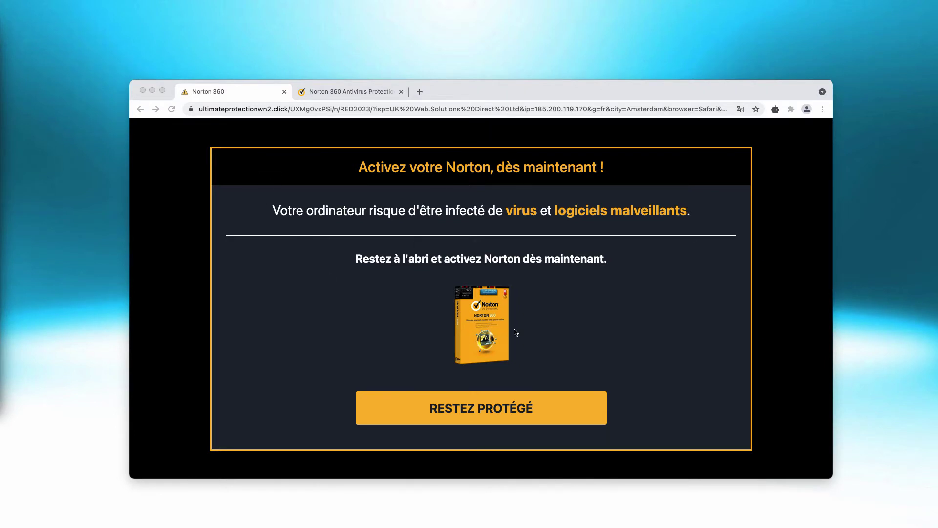
{"action": "left_click", "coordinate": [473, 95]}
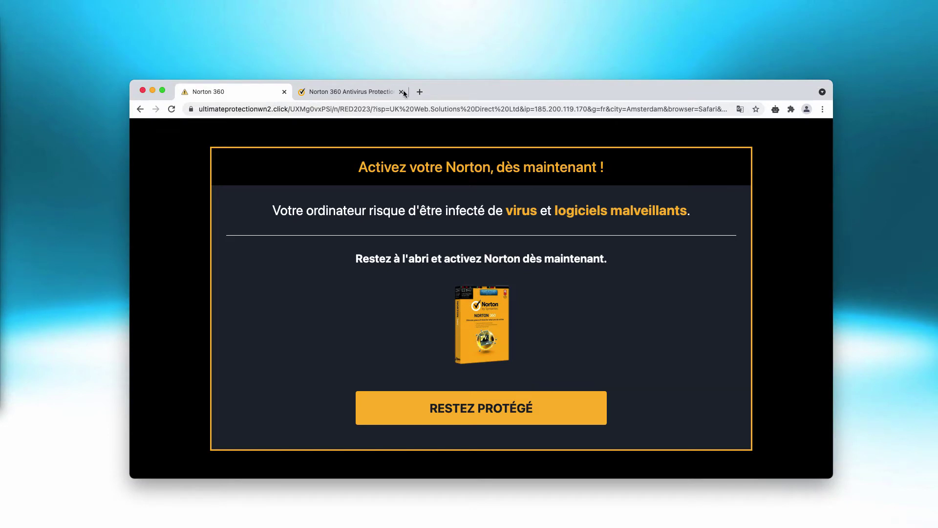
Step: Flip rapidly back and forth between the English and French Norton scam pages
{"action": "left_click", "coordinate": [342, 93]}
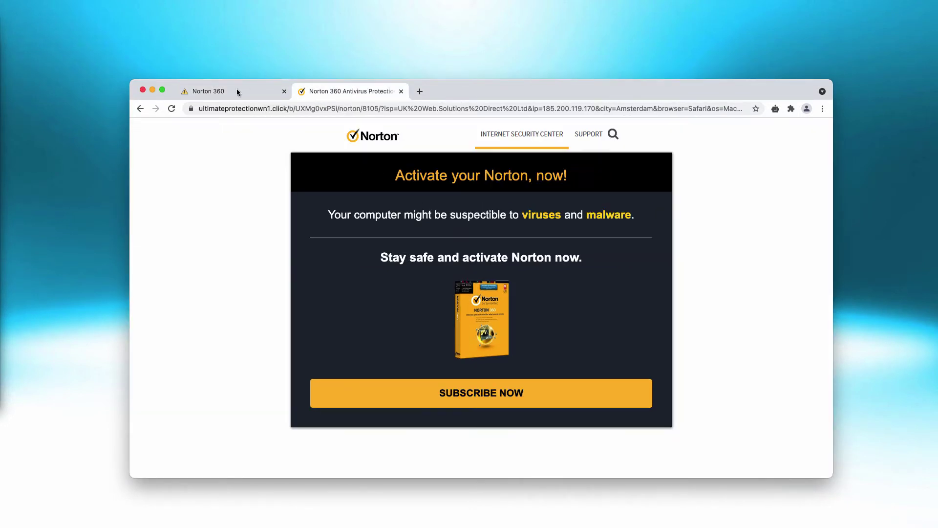
{"action": "left_click", "coordinate": [238, 93]}
{"action": "left_click", "coordinate": [335, 98]}
{"action": "left_click", "coordinate": [248, 95]}
{"action": "left_click", "coordinate": [344, 93]}
{"action": "left_click", "coordinate": [218, 93]}
{"action": "left_click", "coordinate": [338, 97]}
Step: Open a new tab that loads Search Marquis, then close it and the English Norton page
{"action": "left_click", "coordinate": [419, 91]}
{"action": "left_click", "coordinate": [213, 93]}
{"action": "left_click", "coordinate": [384, 95]}
{"action": "left_click", "coordinate": [401, 91]}
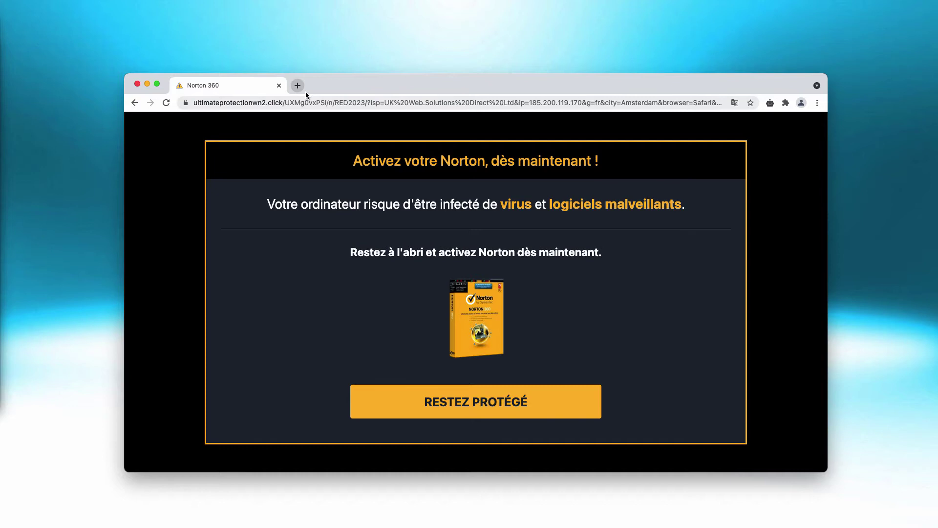
Step: Open Chrome's Extensions page showing the Urban Free VPN proxy Unblocker extension
{"action": "left_click", "coordinate": [818, 103]}
{"action": "mouse_move", "coordinate": [681, 265]}
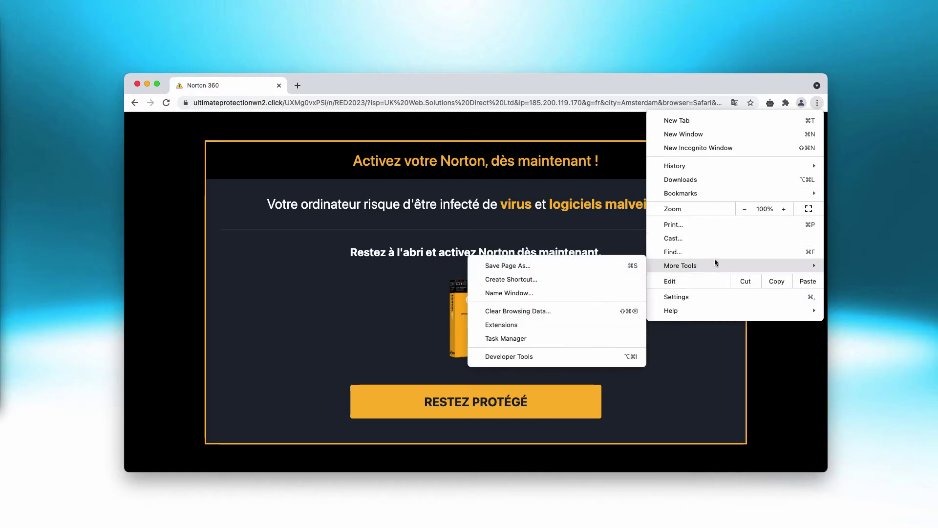
{"action": "left_click", "coordinate": [579, 321]}
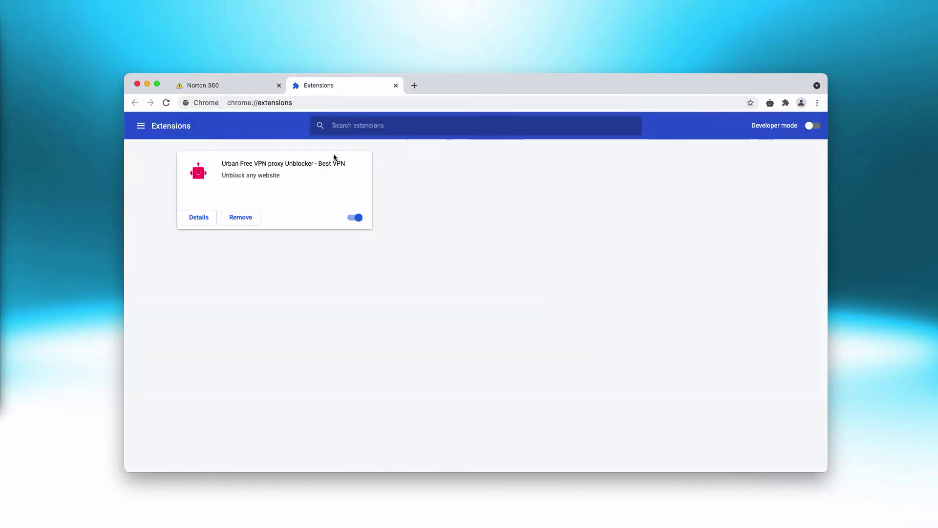
{"action": "left_click", "coordinate": [247, 85]}
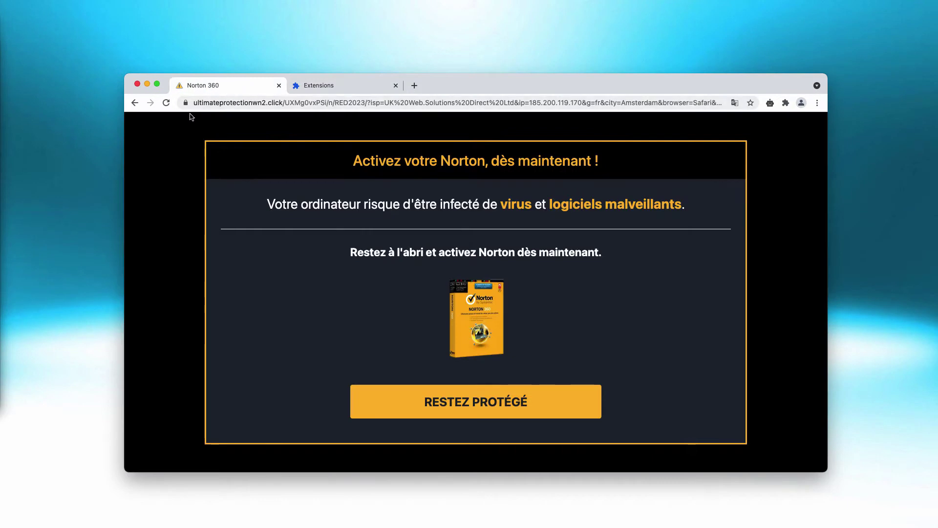
{"action": "left_click", "coordinate": [342, 83]}
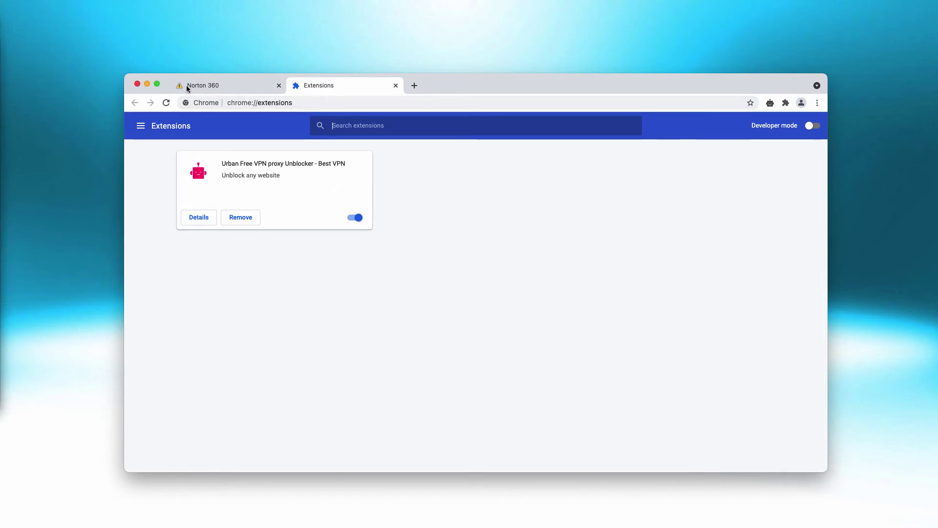
{"action": "left_click", "coordinate": [375, 104]}
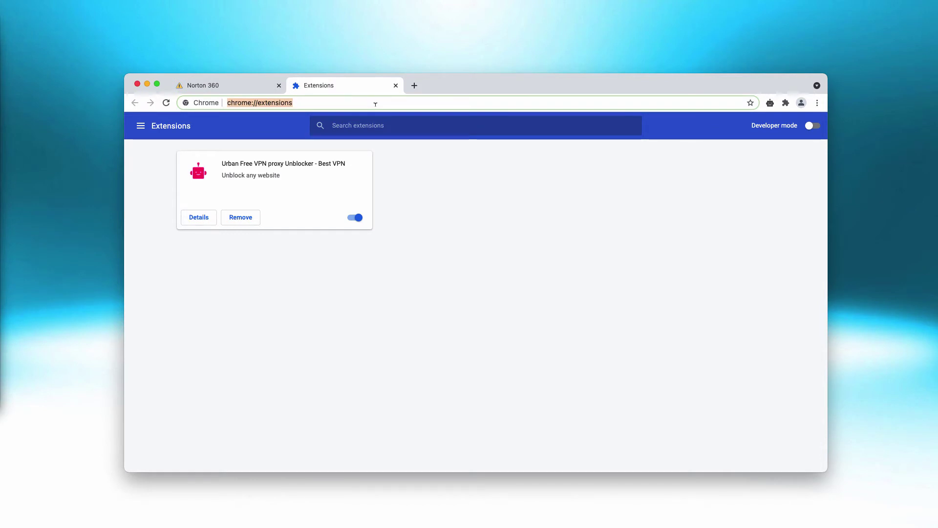
Step: Enter combocleaner.com in the address bar to load the Combo Cleaner site
{"action": "type", "text": "combocleaner.com"}
{"action": "key", "text": "Return"}
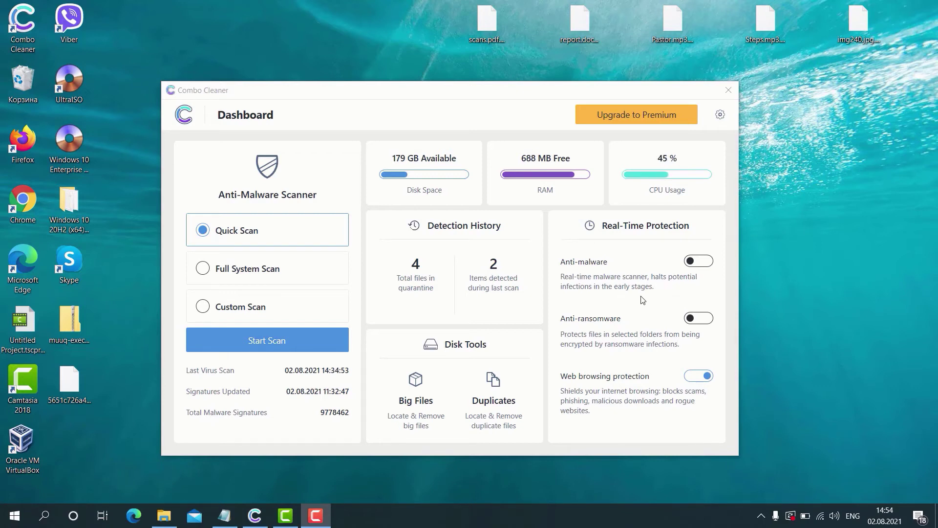
Step: Switch on the Anti-malware toggle under Real-Time Protection on the Dashboard
{"action": "left_click", "coordinate": [701, 261]}
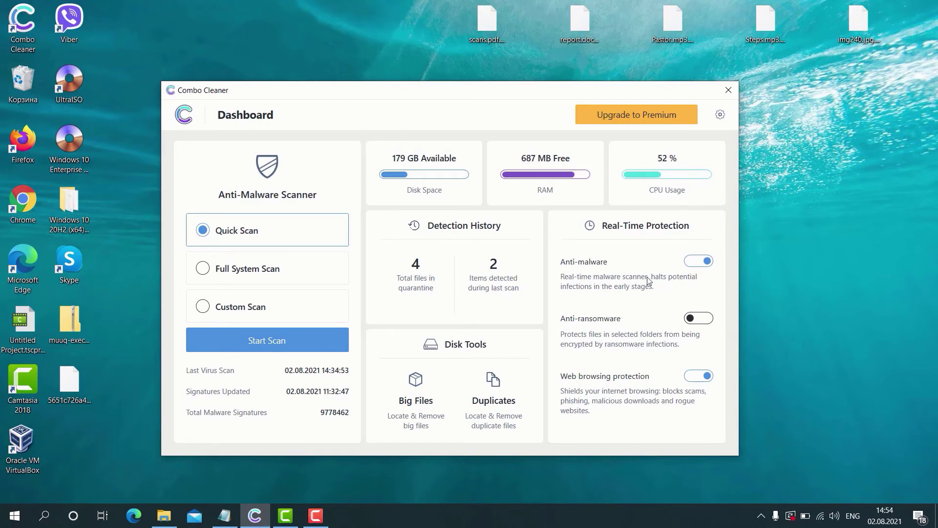
Step: Set an 'In 30 min' reminder for the 1.0.48.0 update, then return to the dashboard
{"action": "left_click", "coordinate": [700, 318]}
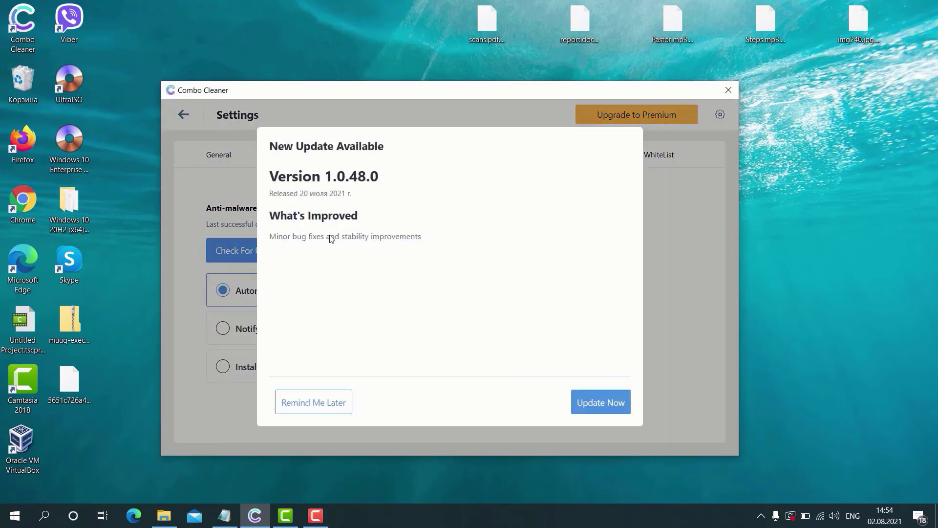
{"action": "left_click", "coordinate": [316, 410]}
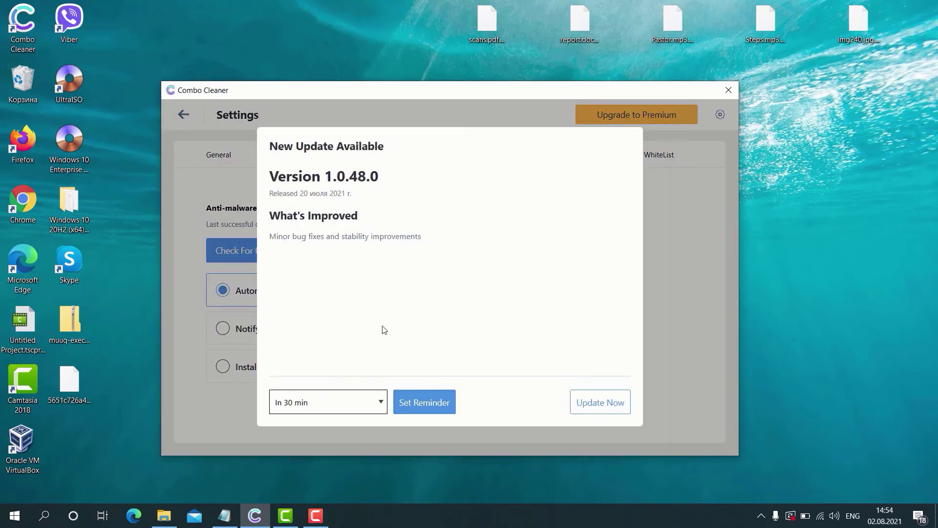
{"action": "left_click", "coordinate": [438, 409]}
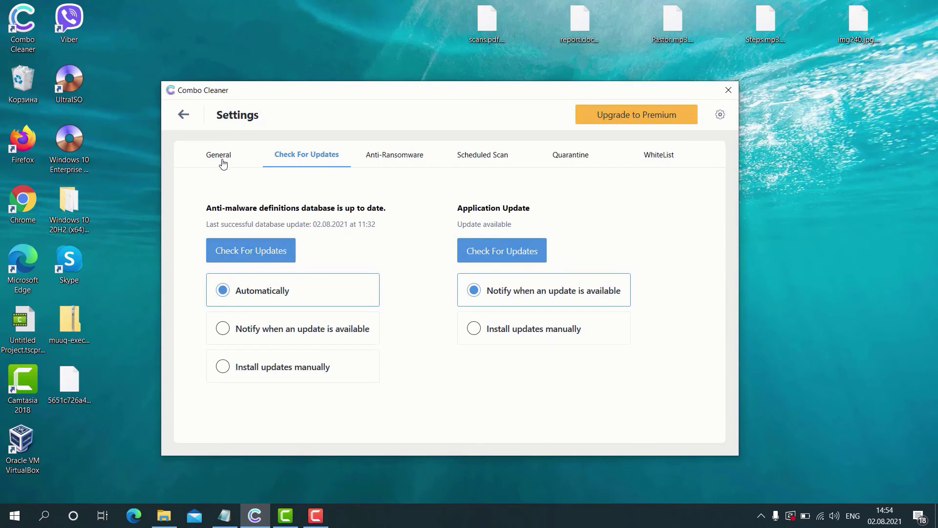
{"action": "left_click", "coordinate": [223, 164]}
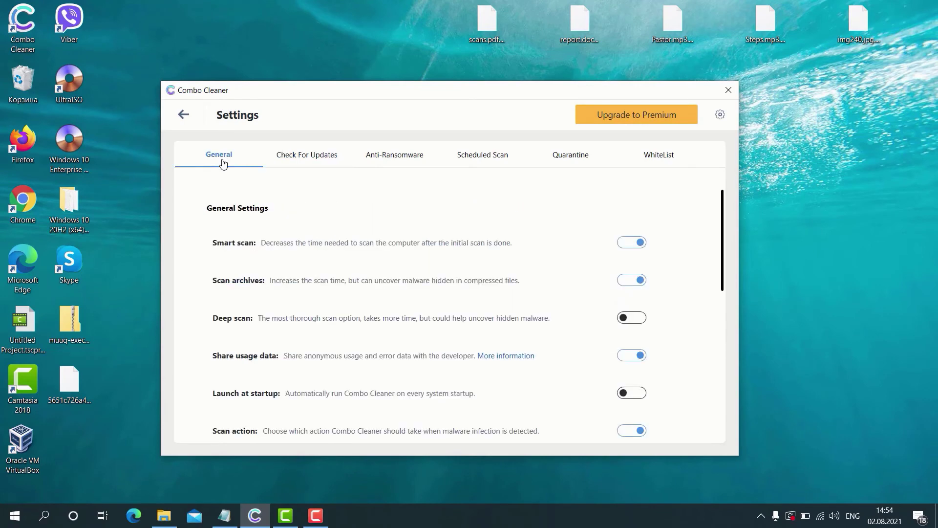
{"action": "left_click", "coordinate": [185, 116]}
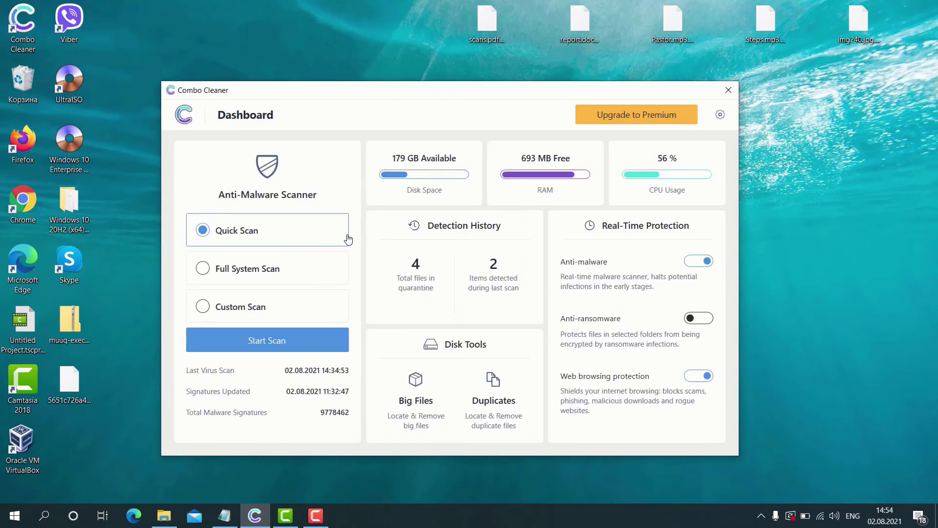
Step: Start a Quick Scan from the Combo Cleaner Dashboard
{"action": "left_click", "coordinate": [294, 342]}
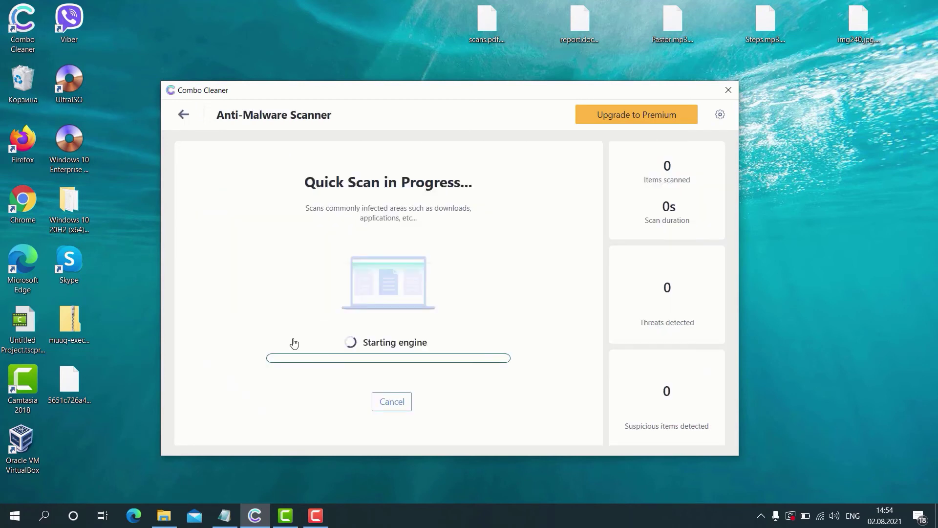